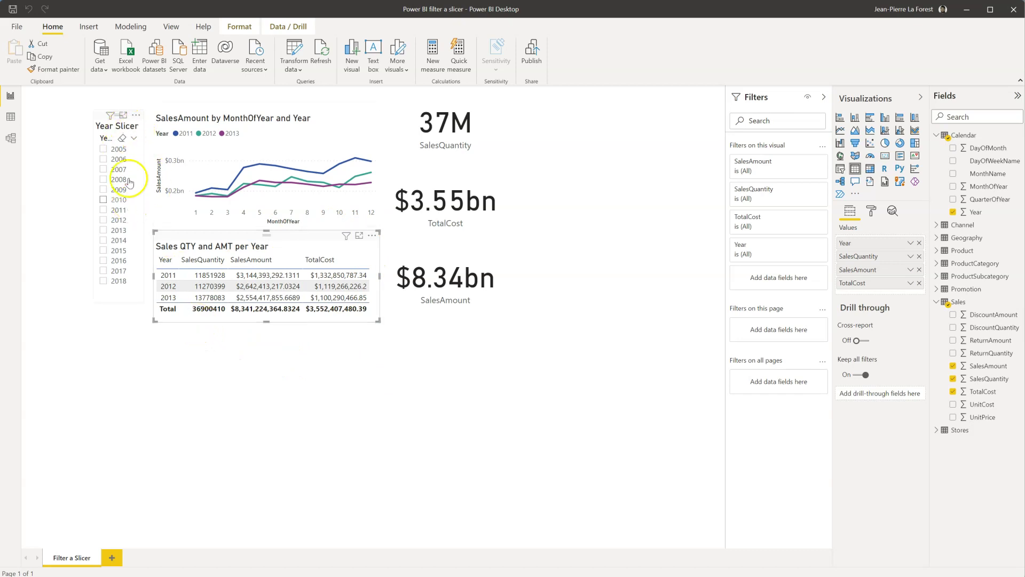
Step: Select and clear 2011, 2012, 2013 and 2007 in the Year slicer to show which years hold data
{"action": "left_click", "coordinate": [134, 299]}
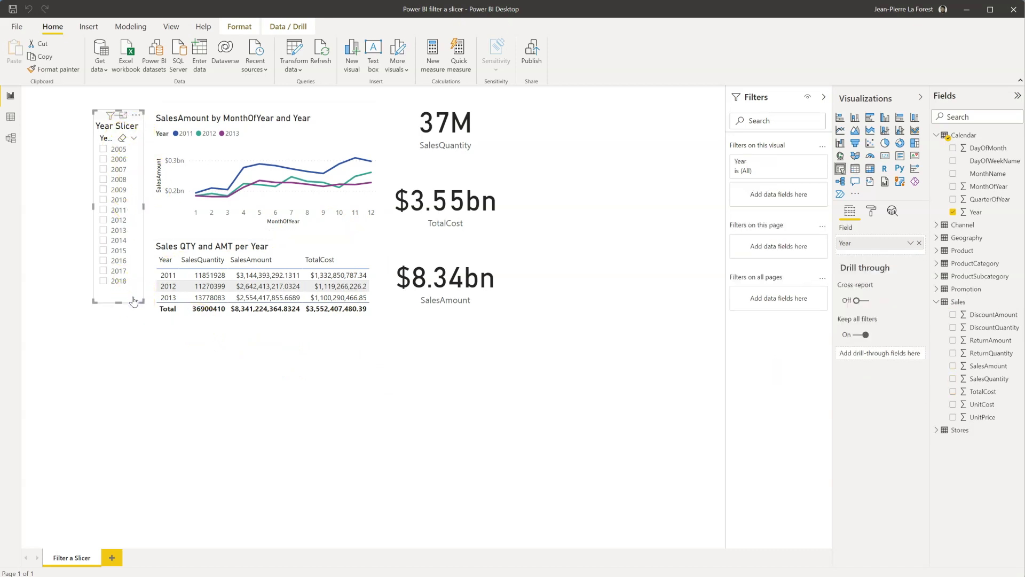
{"action": "left_click", "coordinate": [111, 128]}
{"action": "mouse_move", "coordinate": [111, 116]}
{"action": "left_click", "coordinate": [104, 210]}
{"action": "left_click", "coordinate": [104, 211]}
{"action": "left_click", "coordinate": [104, 221]}
{"action": "left_click", "coordinate": [105, 221]}
{"action": "left_click", "coordinate": [104, 231]}
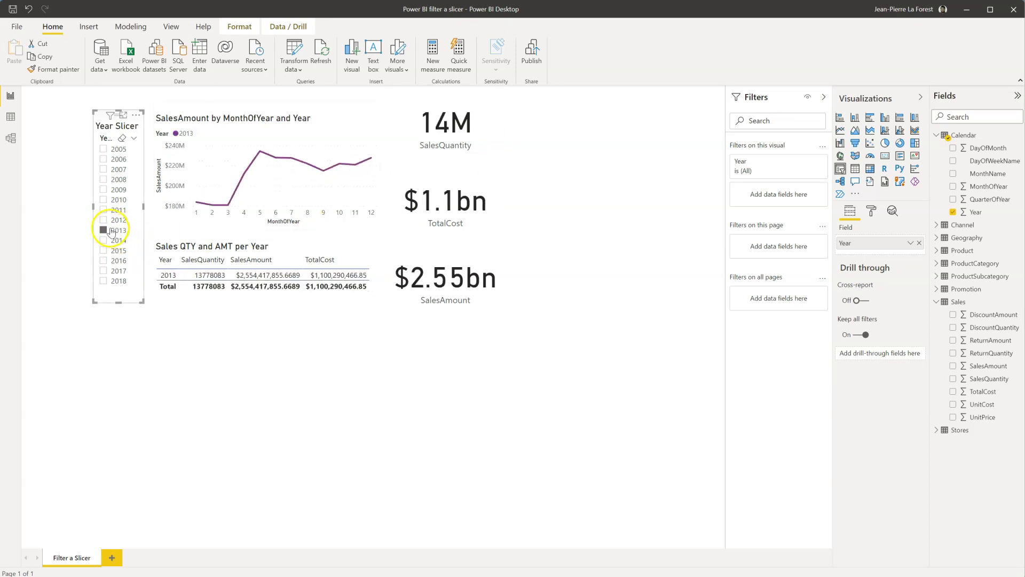
{"action": "left_click", "coordinate": [104, 231]}
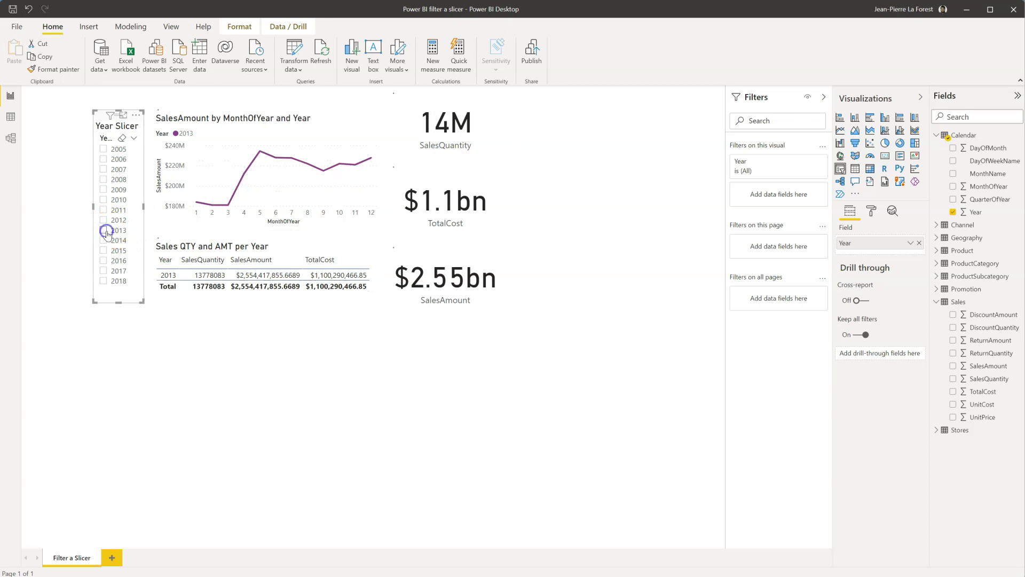
{"action": "left_click", "coordinate": [105, 169]}
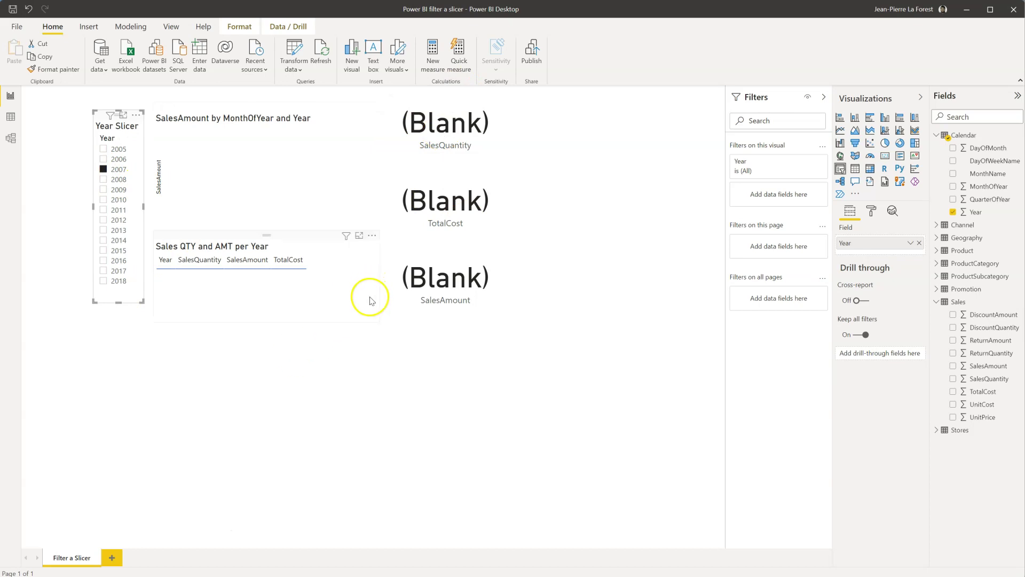
{"action": "left_click", "coordinate": [105, 170]}
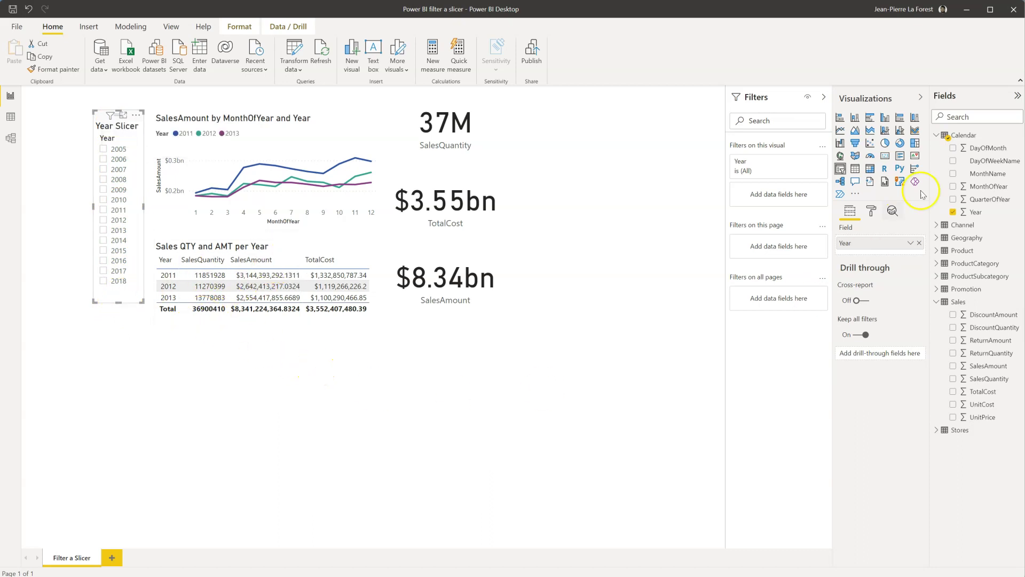
Step: Add a new Calendar measure by pasting QTYFilter = calculate(sum(Sales[SalesQuantity]))
{"action": "left_click", "coordinate": [975, 140]}
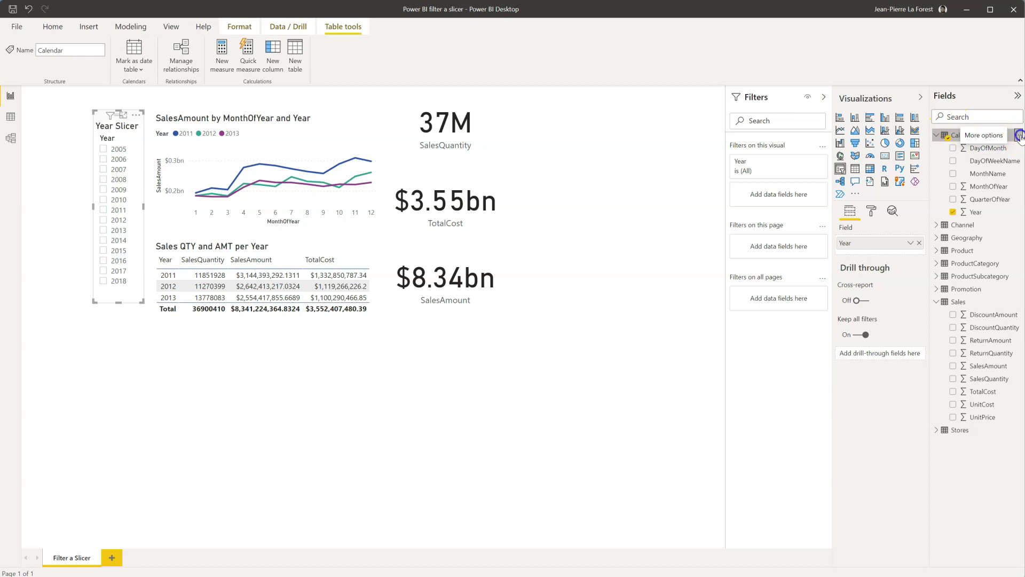
{"action": "left_click", "coordinate": [1020, 136]}
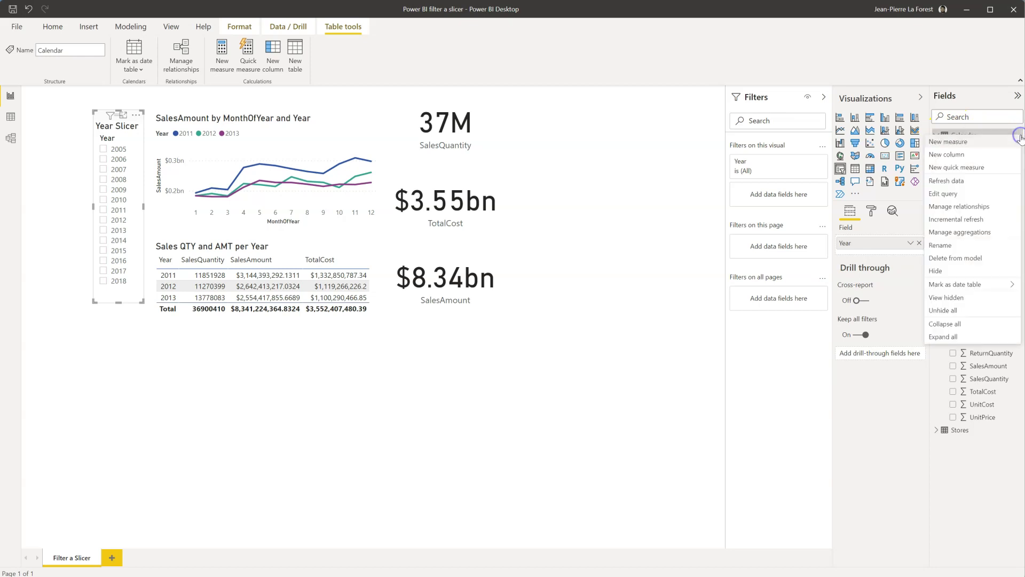
{"action": "left_click", "coordinate": [976, 145]}
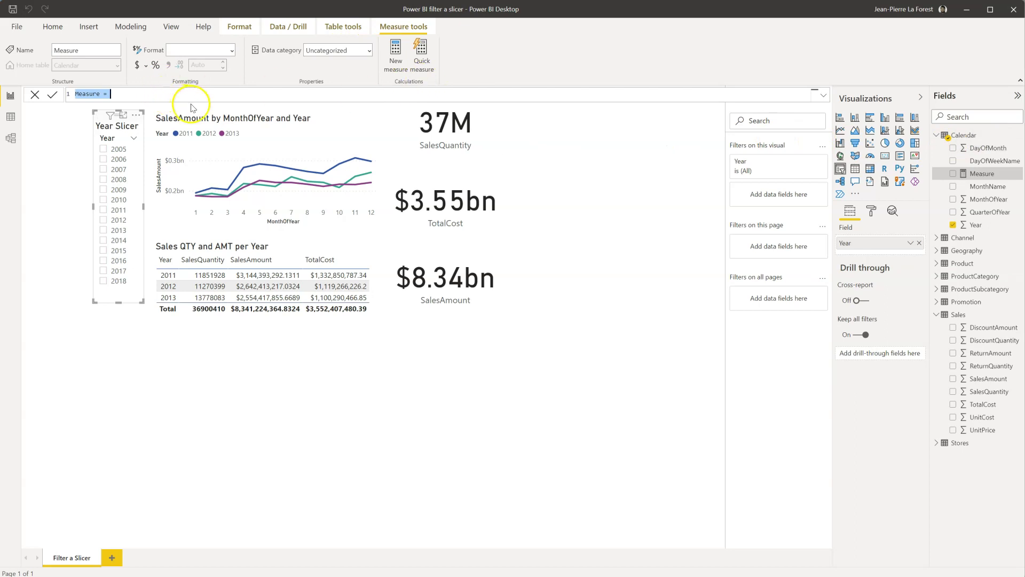
{"action": "type", "text": "QTYFilter = calculate(sum(Sales[SalesQuantity]))"}
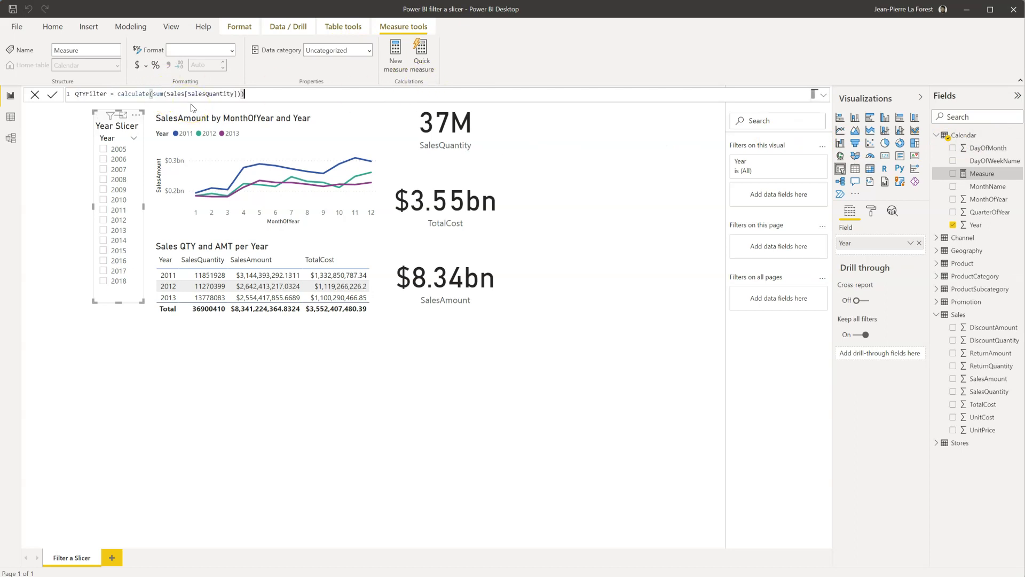
Step: Point out the formula's parts: the QTY name, calculate, sum and the SalesQuantity column
{"action": "left_click", "coordinate": [87, 94]}
{"action": "left_click", "coordinate": [85, 94]}
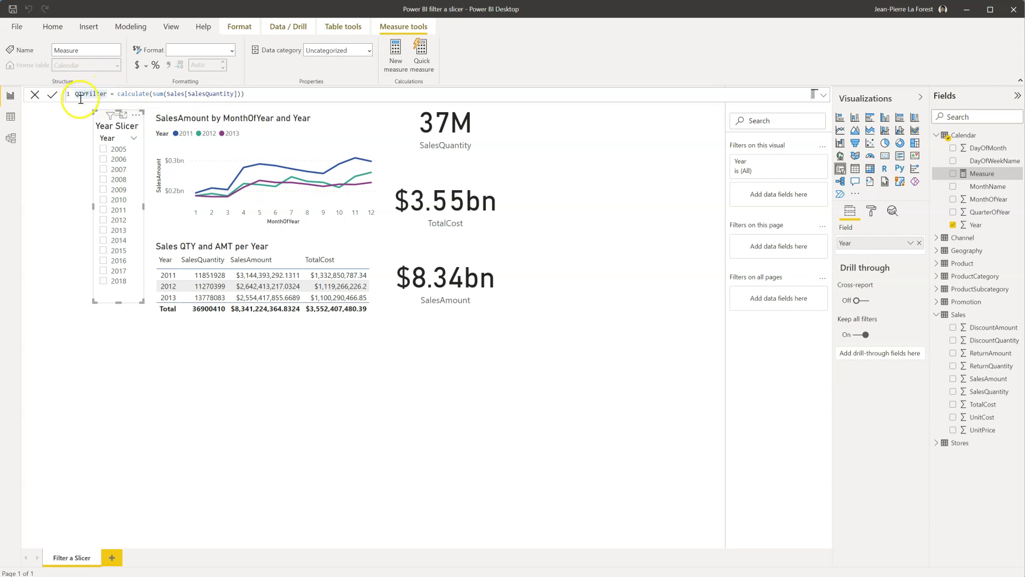
{"action": "left_click_drag", "start_coordinate": [81, 100], "coordinate": [85, 96]}
{"action": "left_click", "coordinate": [87, 95]}
{"action": "left_click", "coordinate": [139, 93]}
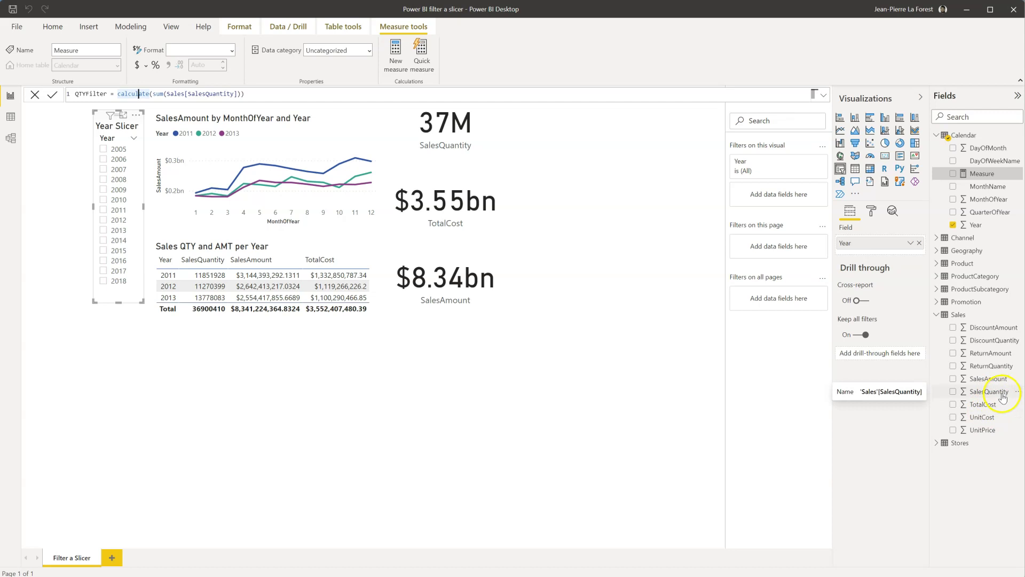
{"action": "left_click", "coordinate": [156, 93]}
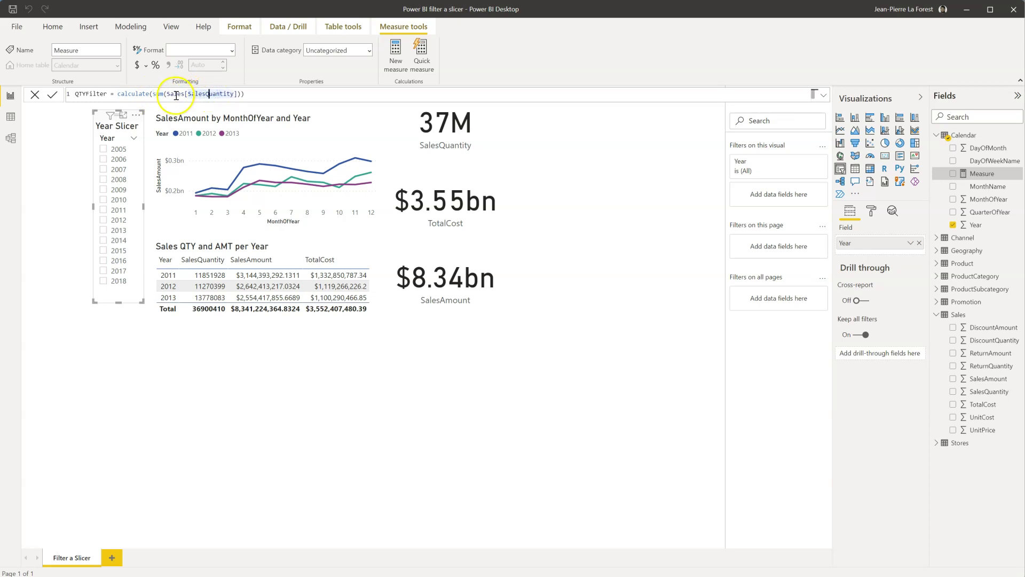
{"action": "left_click", "coordinate": [176, 93]}
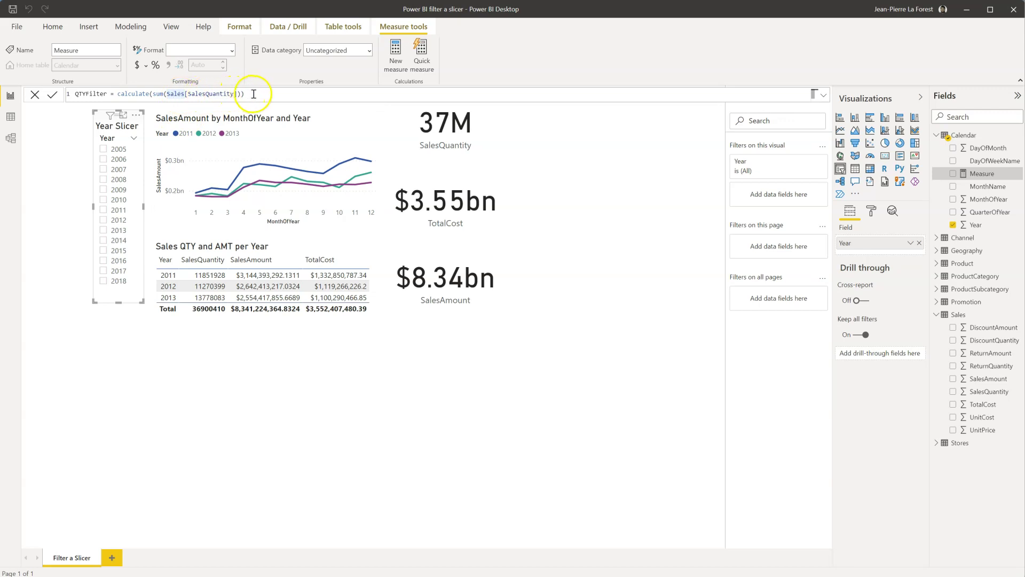
{"action": "left_click", "coordinate": [253, 93]}
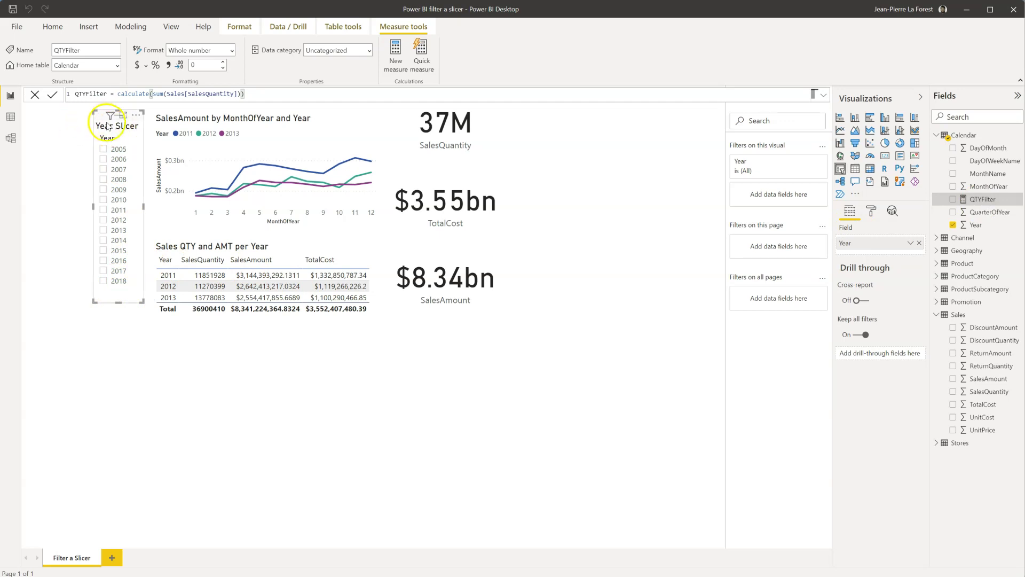
Step: Add QTYFilter as an 'is not blank' filter on the Year slicer, leaving only 2011, 2012 and 2013
{"action": "mouse_move", "coordinate": [111, 117]}
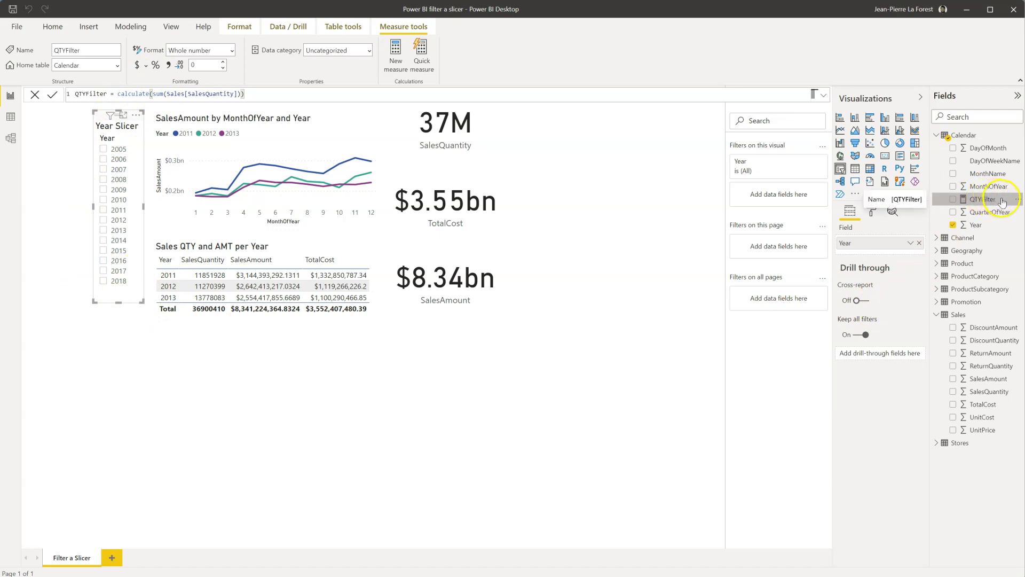
{"action": "left_click_drag", "start_coordinate": [995, 201], "coordinate": [796, 191]}
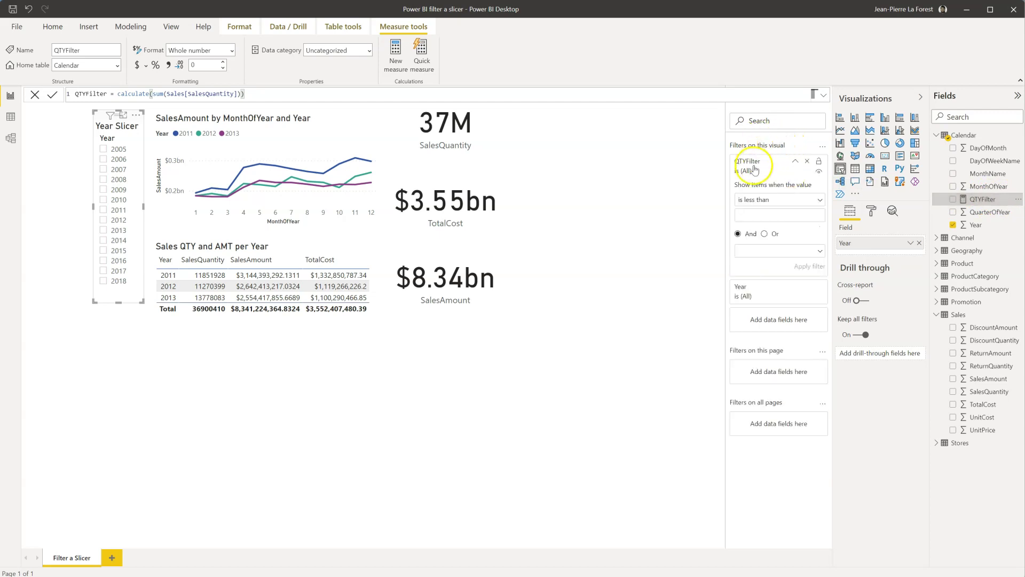
{"action": "left_click", "coordinate": [775, 202]}
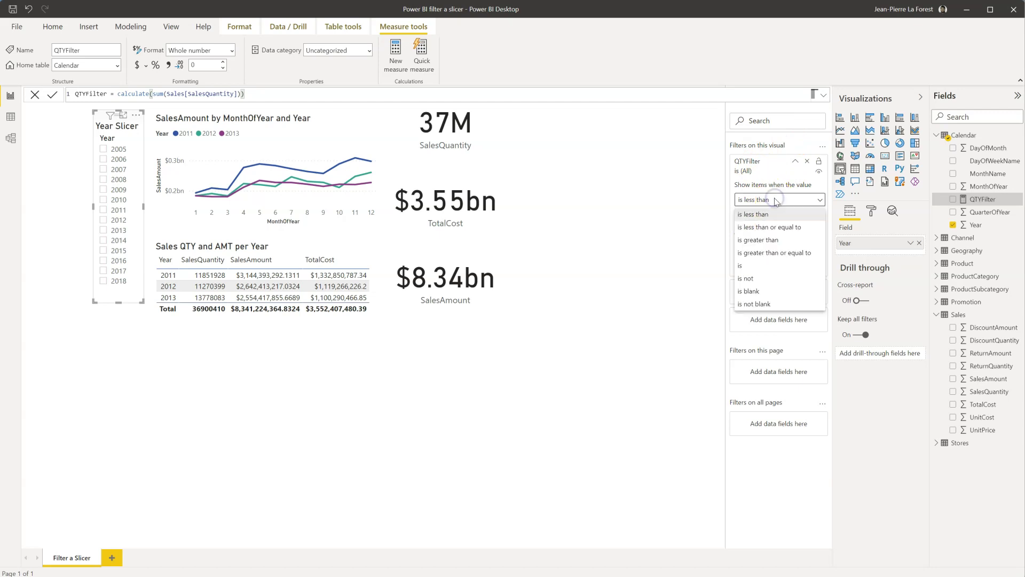
{"action": "left_click", "coordinate": [772, 305]}
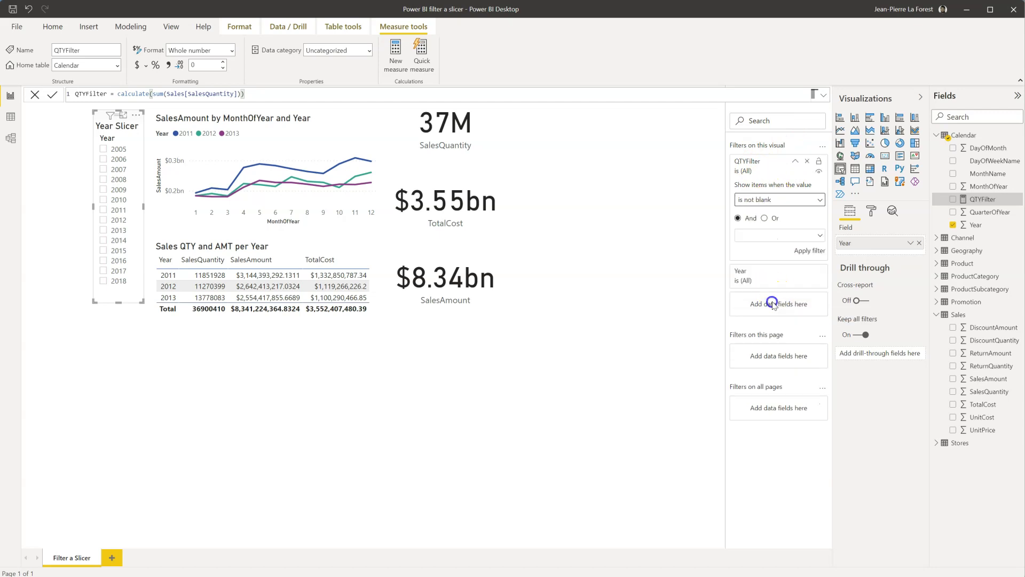
{"action": "left_click", "coordinate": [811, 251]}
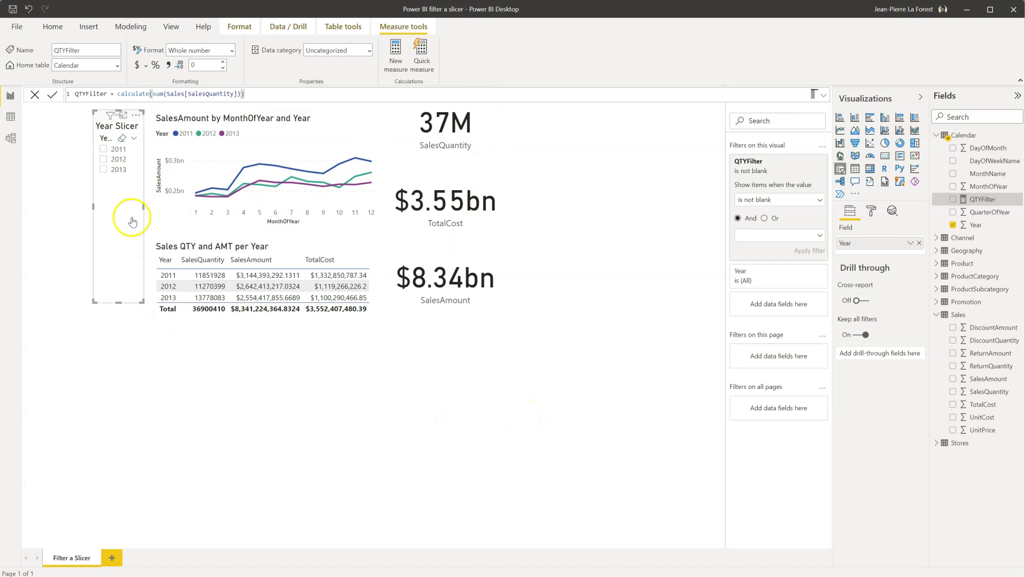
{"action": "left_click", "coordinate": [102, 148]}
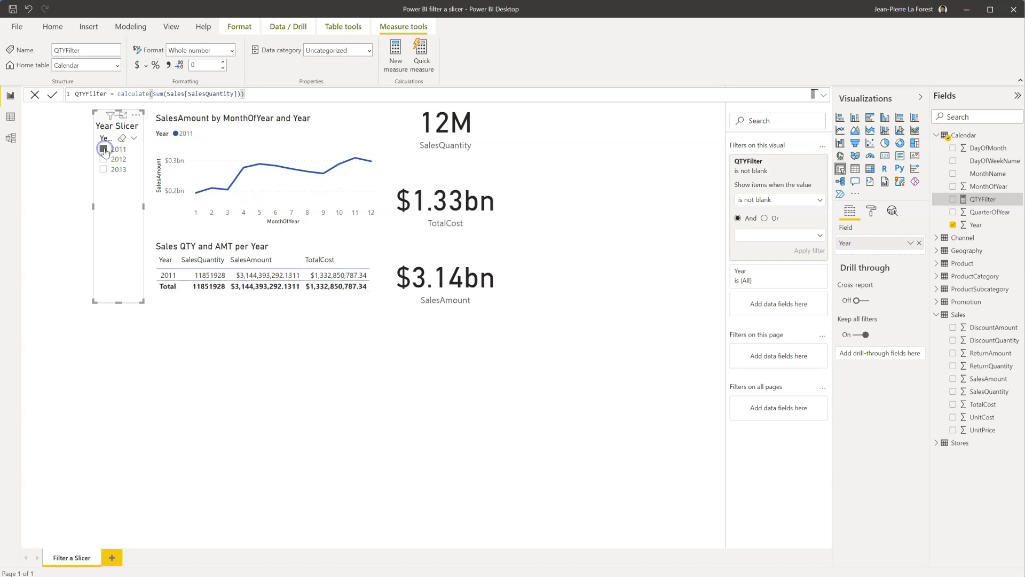
{"action": "left_click", "coordinate": [104, 150]}
{"action": "left_click", "coordinate": [103, 159]}
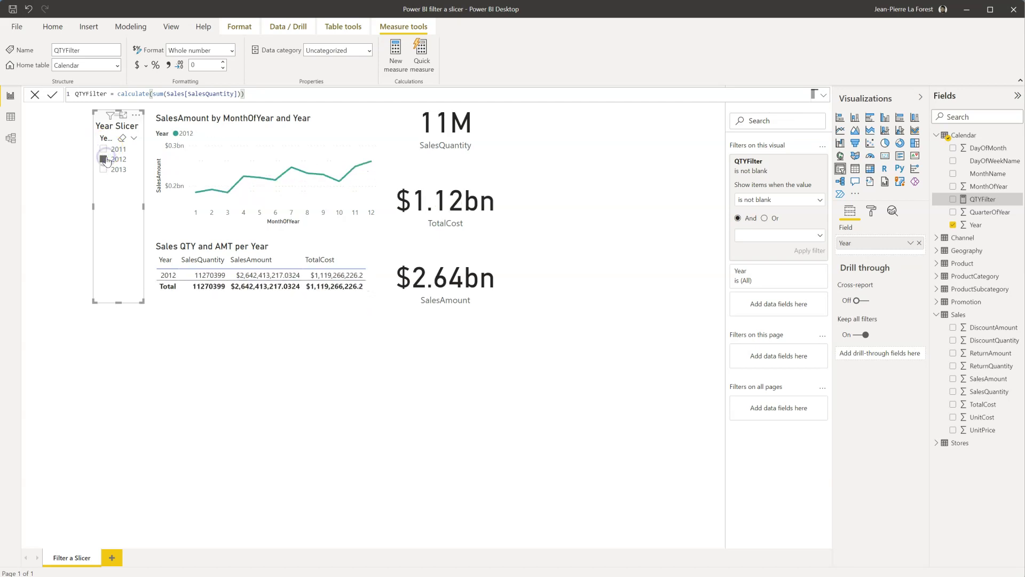
{"action": "left_click", "coordinate": [104, 159]}
{"action": "left_click", "coordinate": [104, 170]}
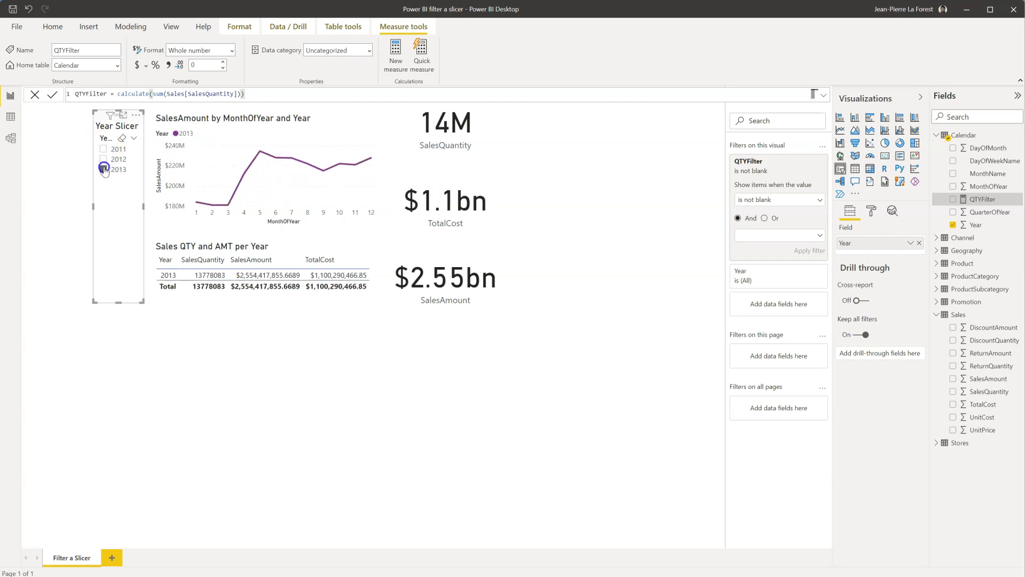
{"action": "left_click", "coordinate": [103, 169]}
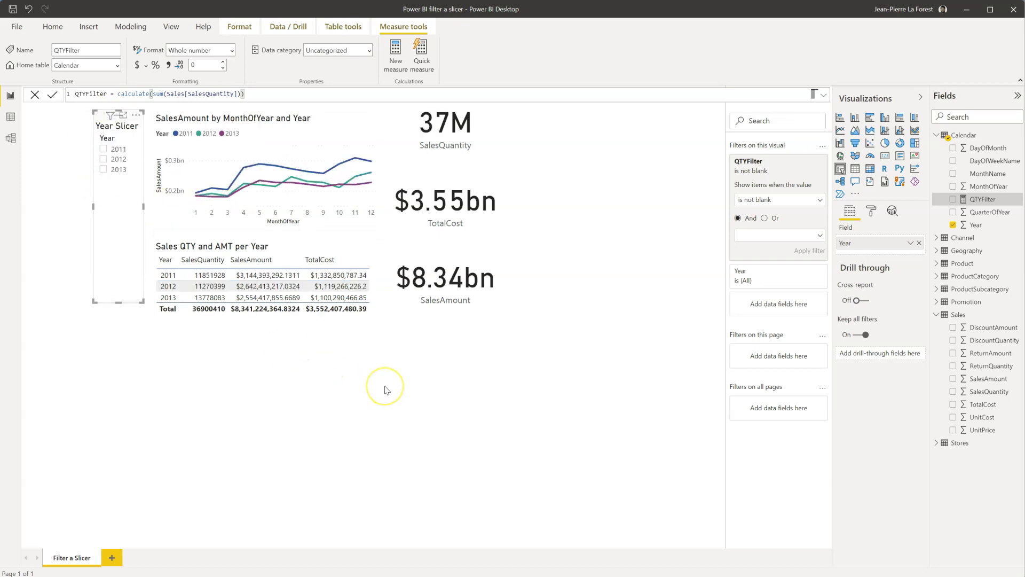